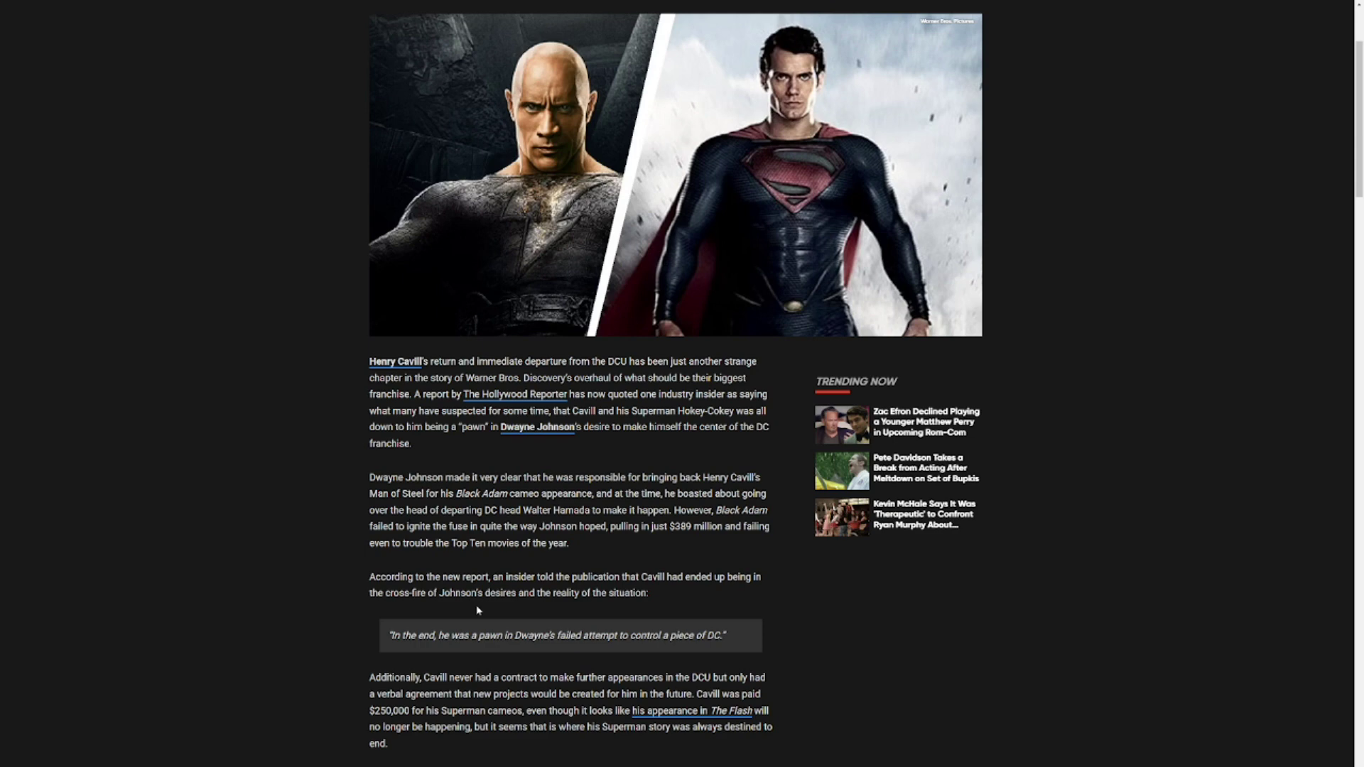
scroll(480, 610, "down", 1)
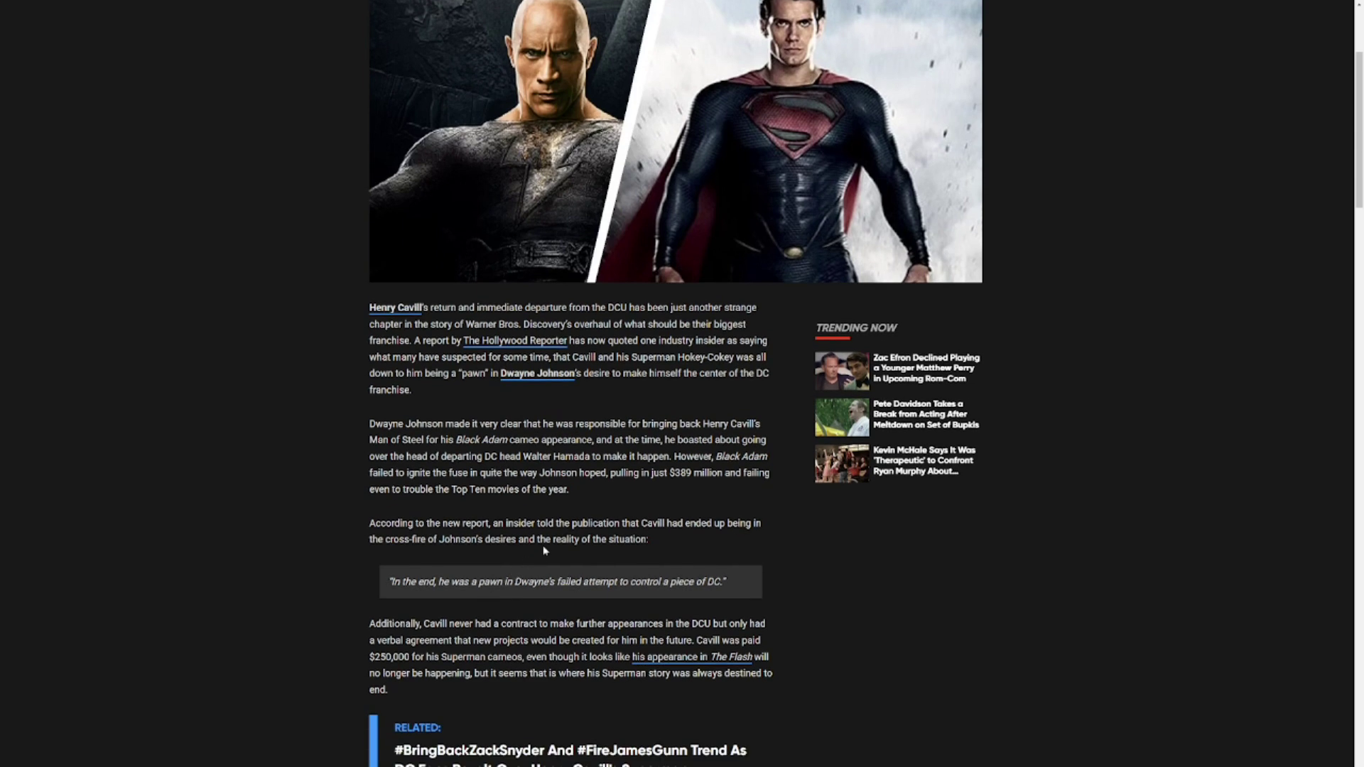
scroll(639, 561, "down", 2)
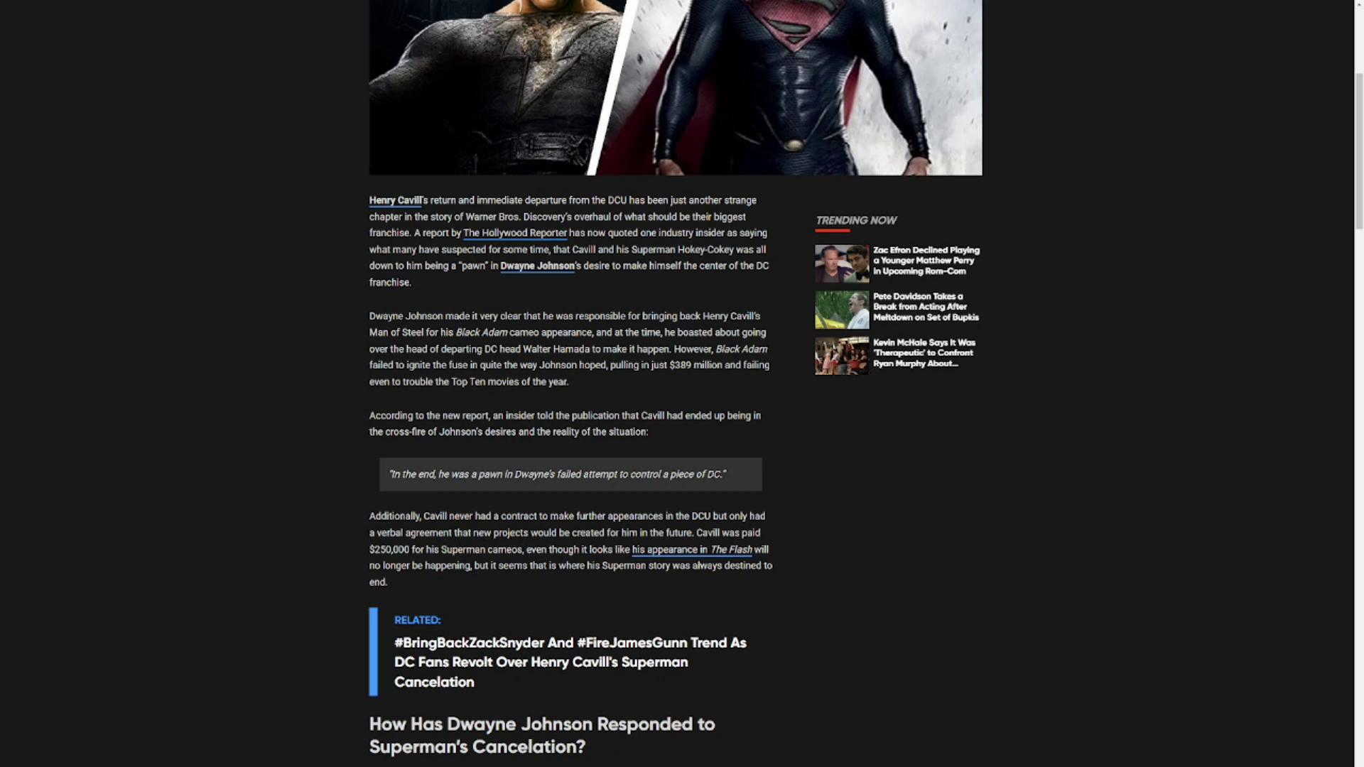
Step: Scroll the MovieWeb article to the RELATED box and exit full screen
left_click_drag(665, 547, 703, 551)
key("F11")
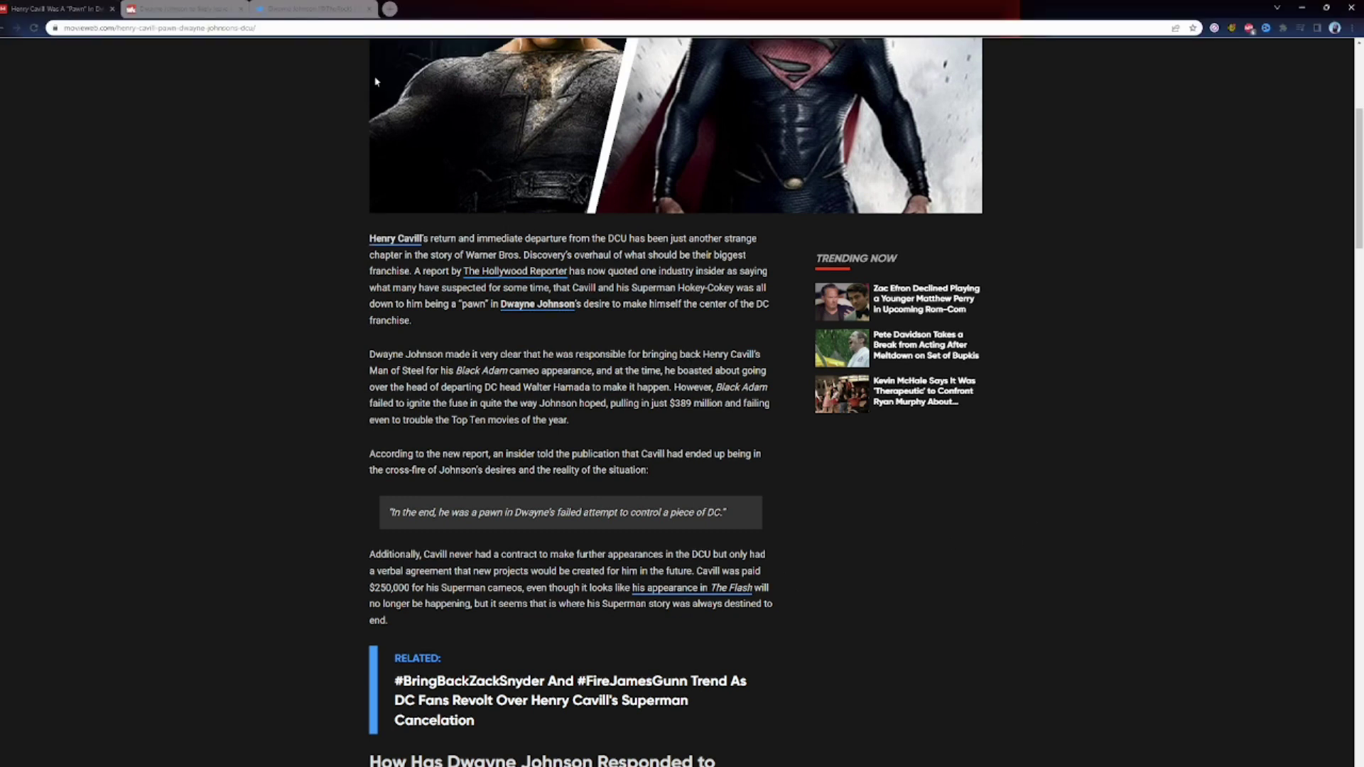
Step: Switch to the Sportskeeda Dwayne Johnson article and view it full screen
left_click(186, 8)
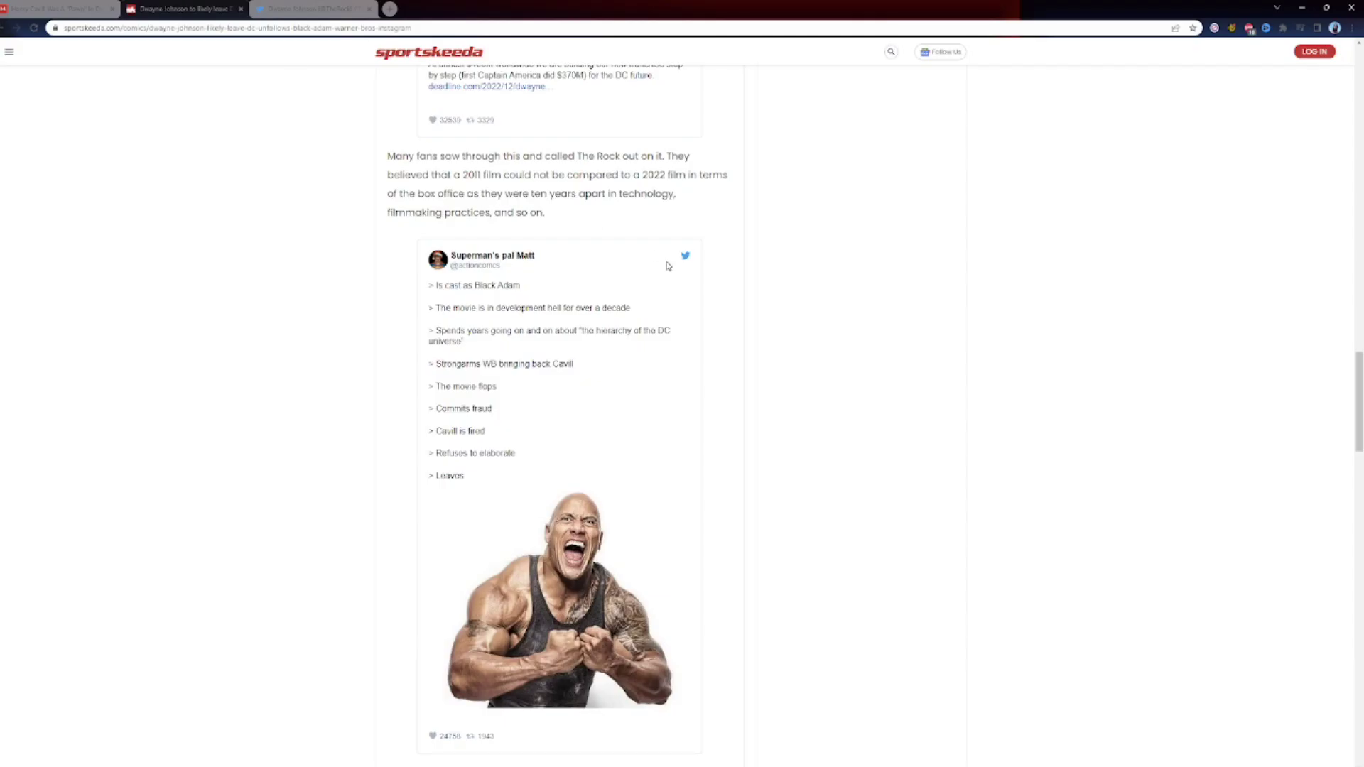
key("F11")
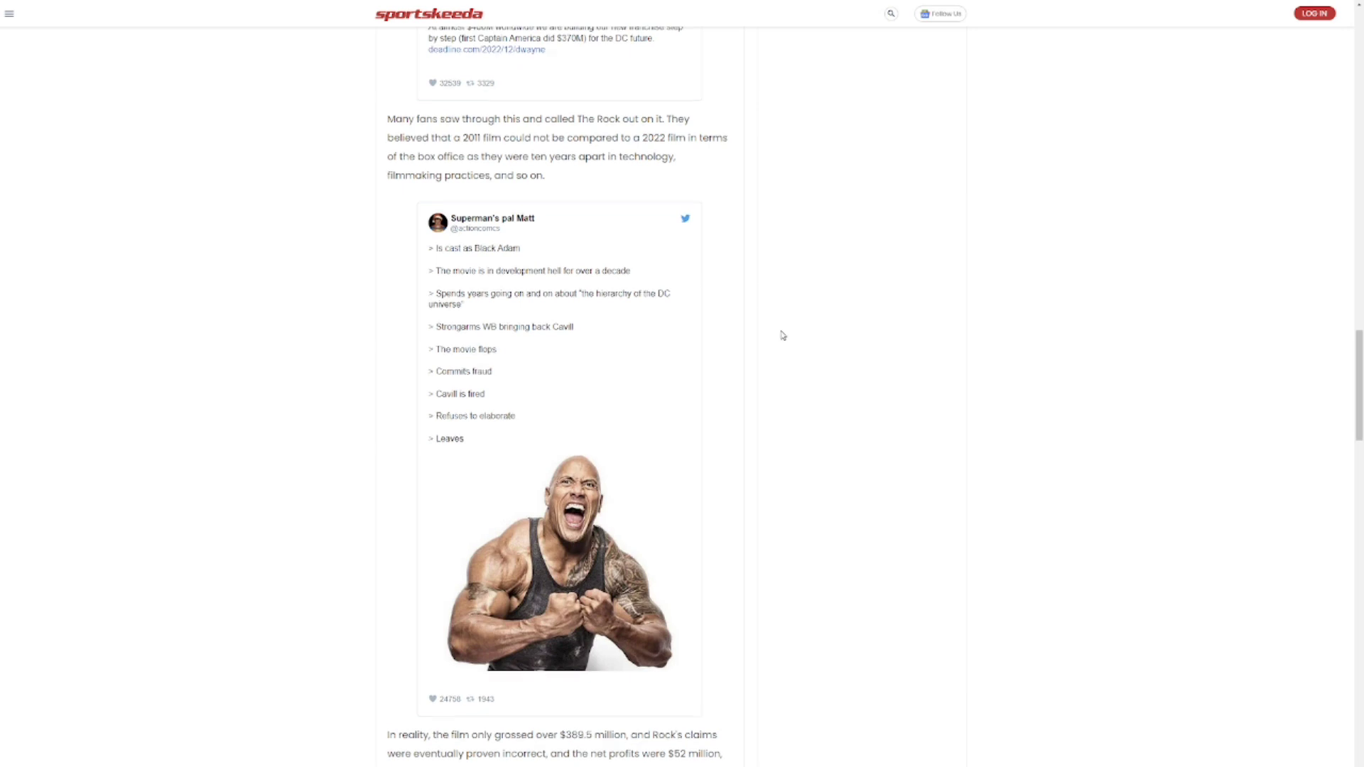
scroll(800, 362, "up", 3)
scroll(823, 411, "up", 2)
scroll(830, 424, "up", 2)
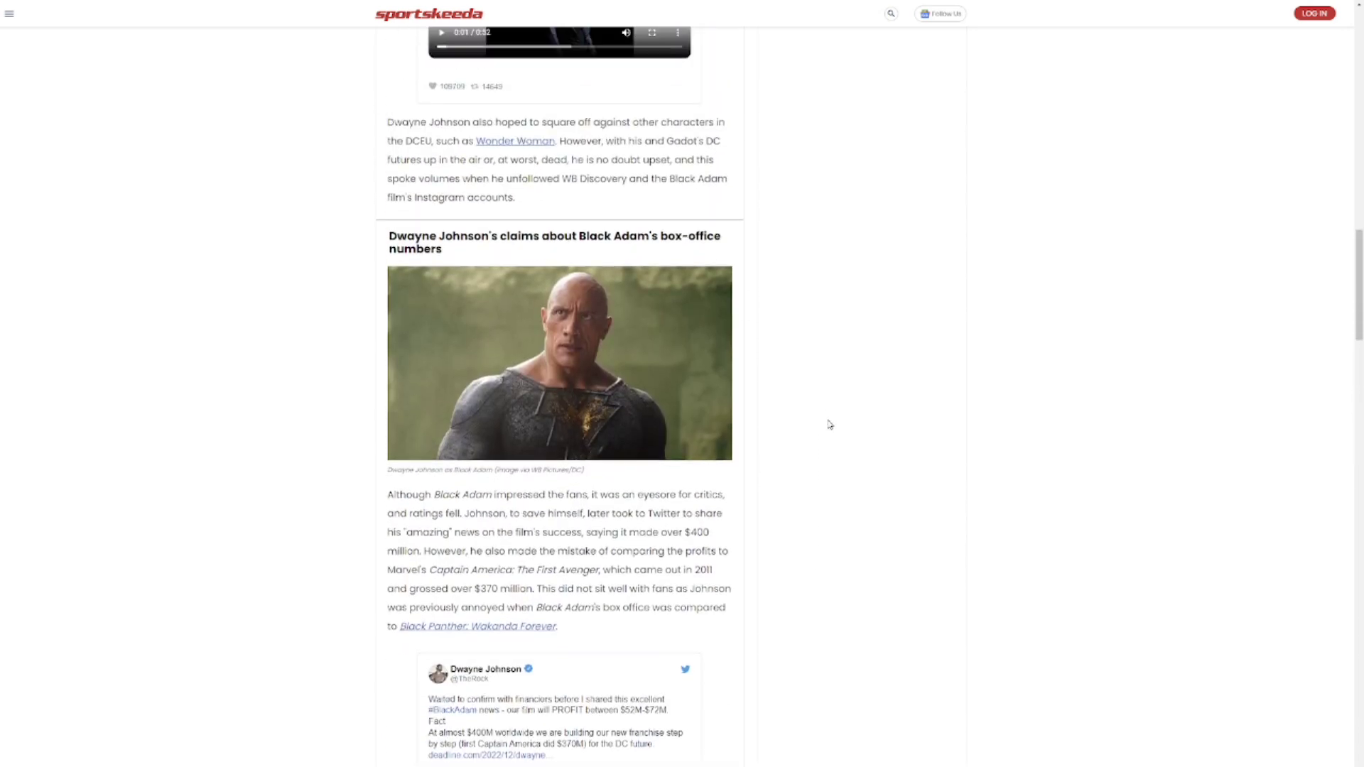
scroll(829, 426, "up", 3)
scroll(830, 424, "up", 2)
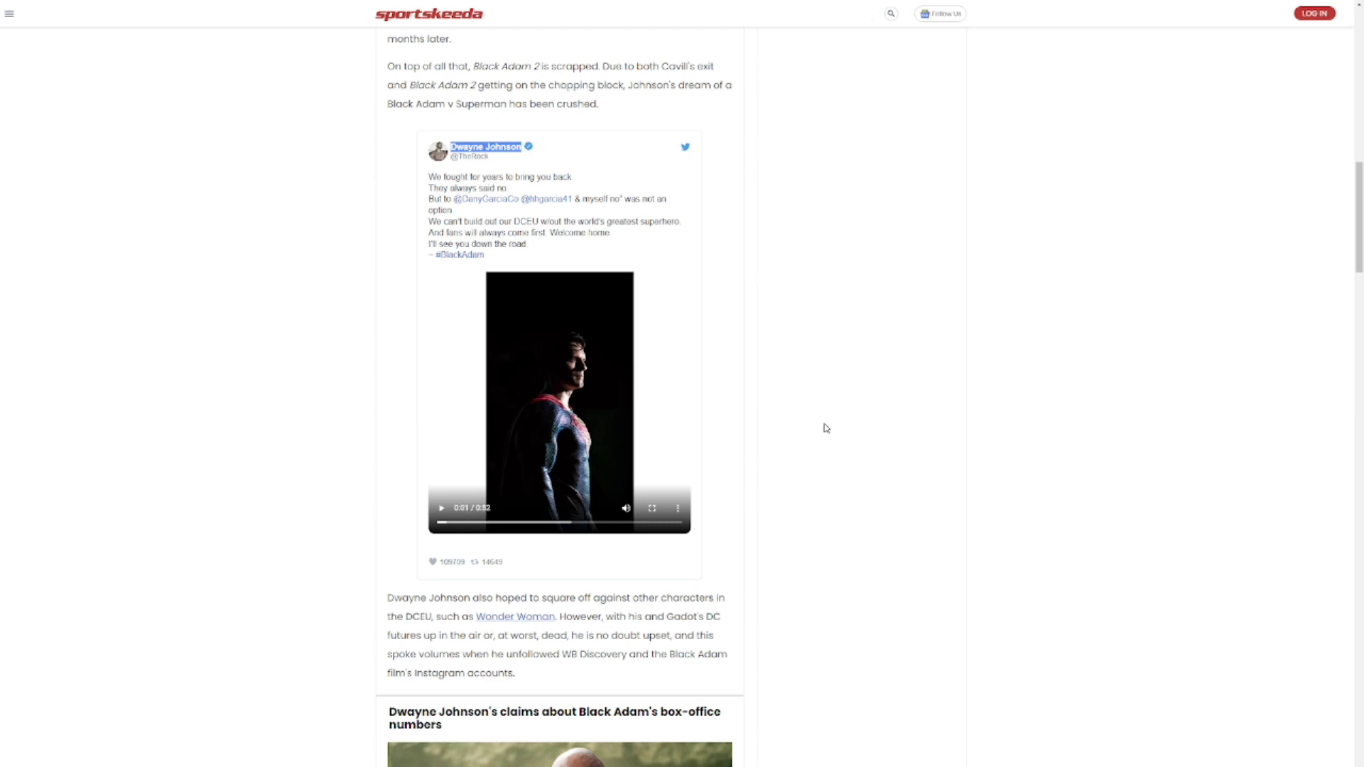
Step: Play the Superman video in Dwayne Johnson's embedded tweet
left_click(442, 518)
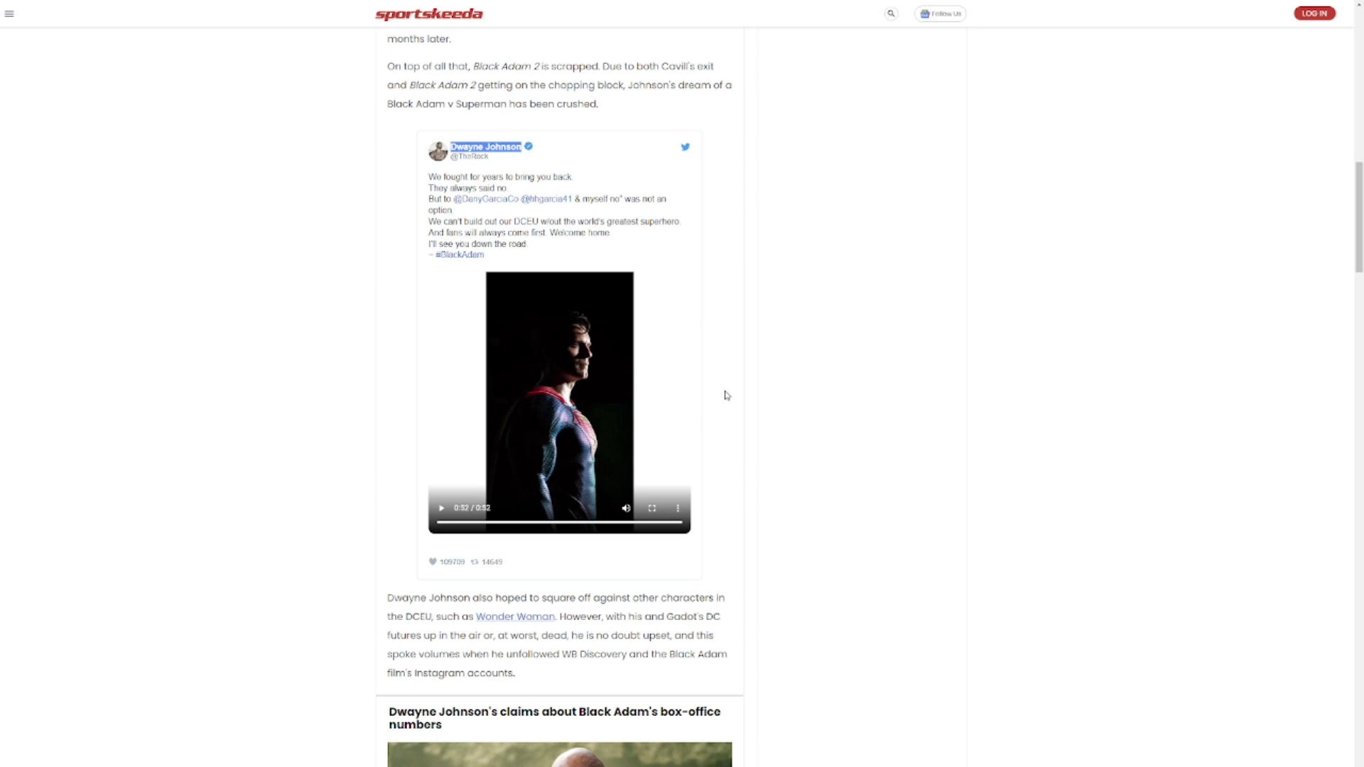
scroll(820, 557, "down", 2)
scroll(821, 570, "down", 1)
scroll(817, 573, "down", 1)
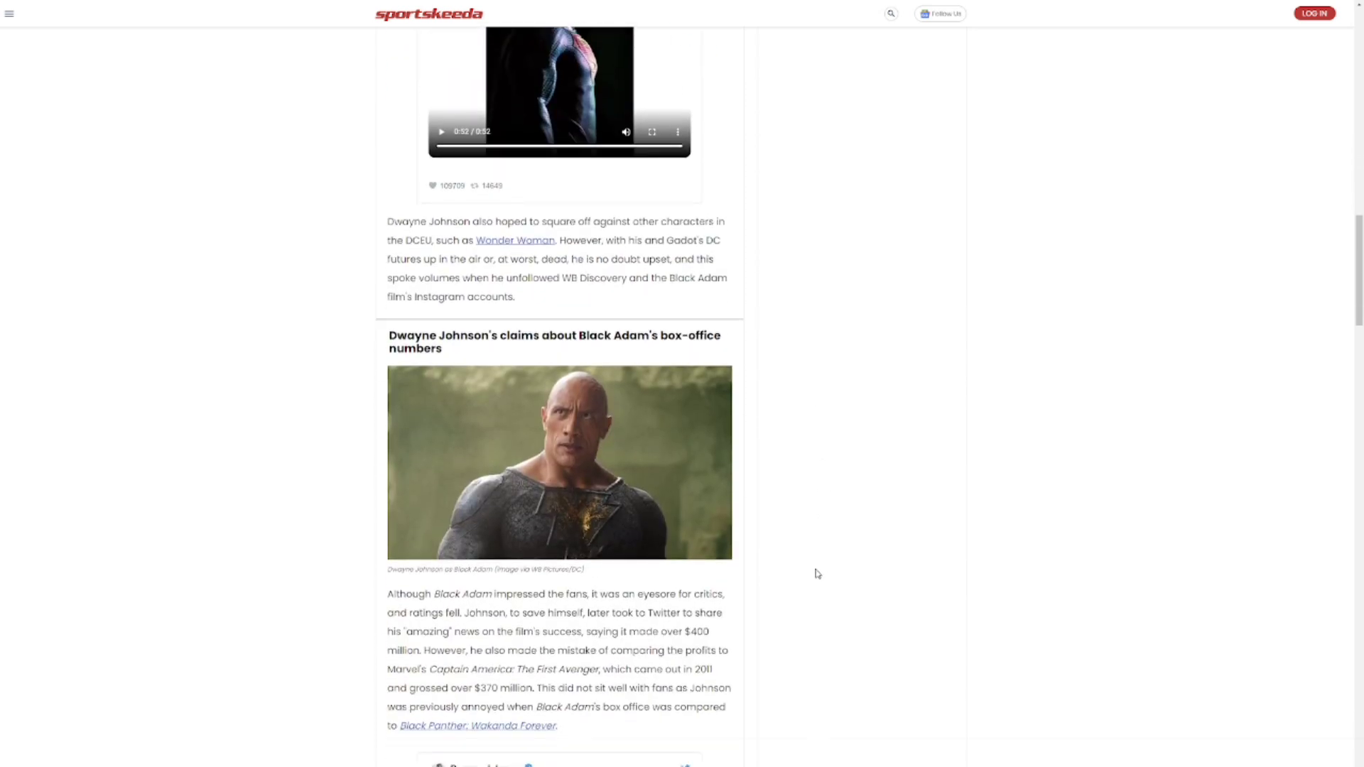
scroll(816, 573, "down", 1)
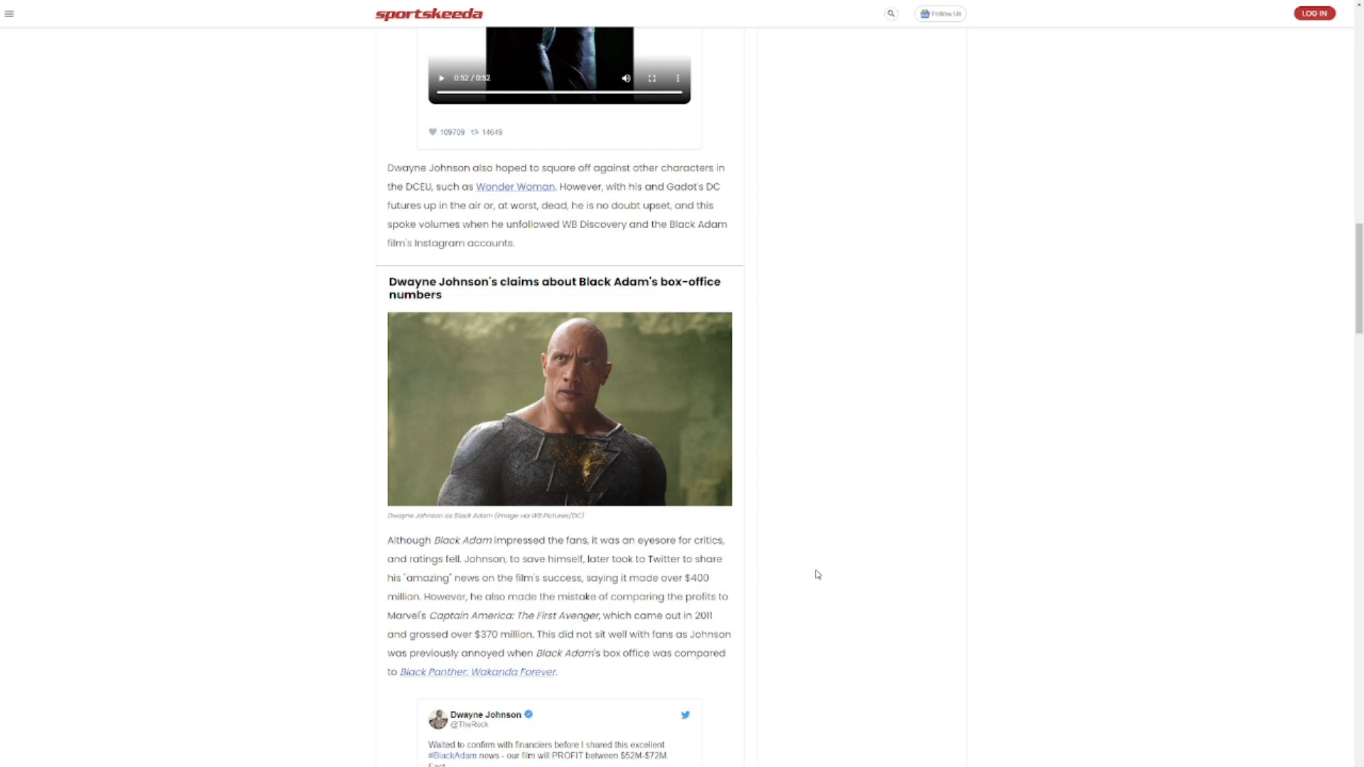
scroll(816, 574, "down", 1)
scroll(813, 579, "down", 1)
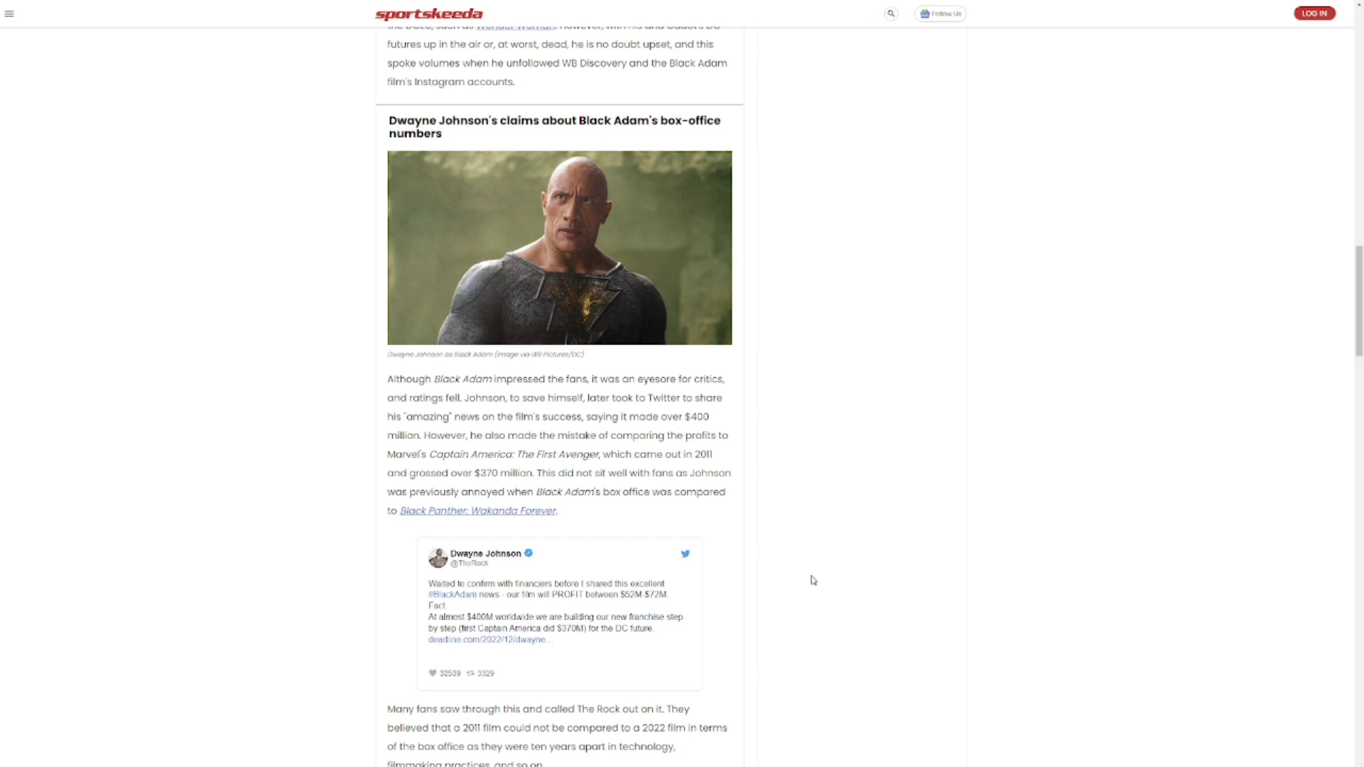
scroll(798, 682, "down", 2)
scroll(799, 682, "down", 2)
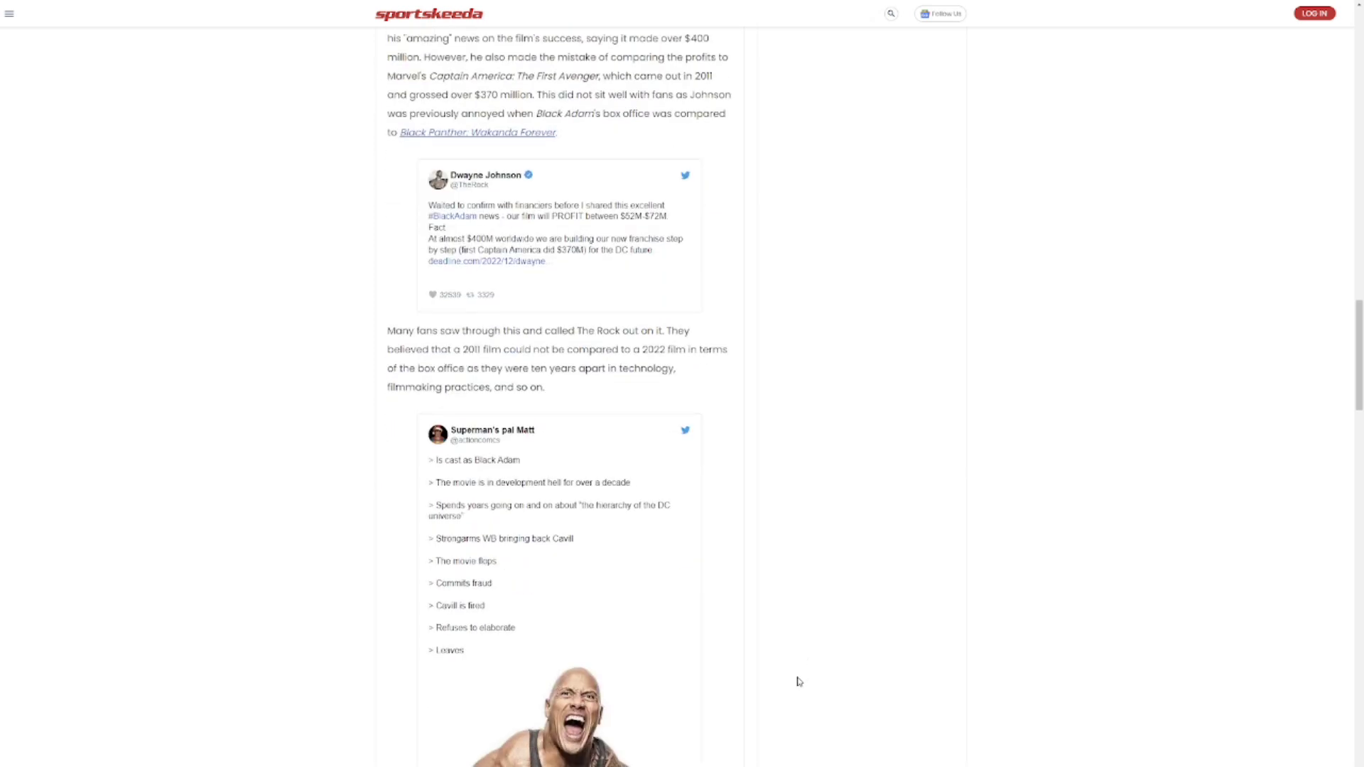
scroll(798, 683, "down", 1)
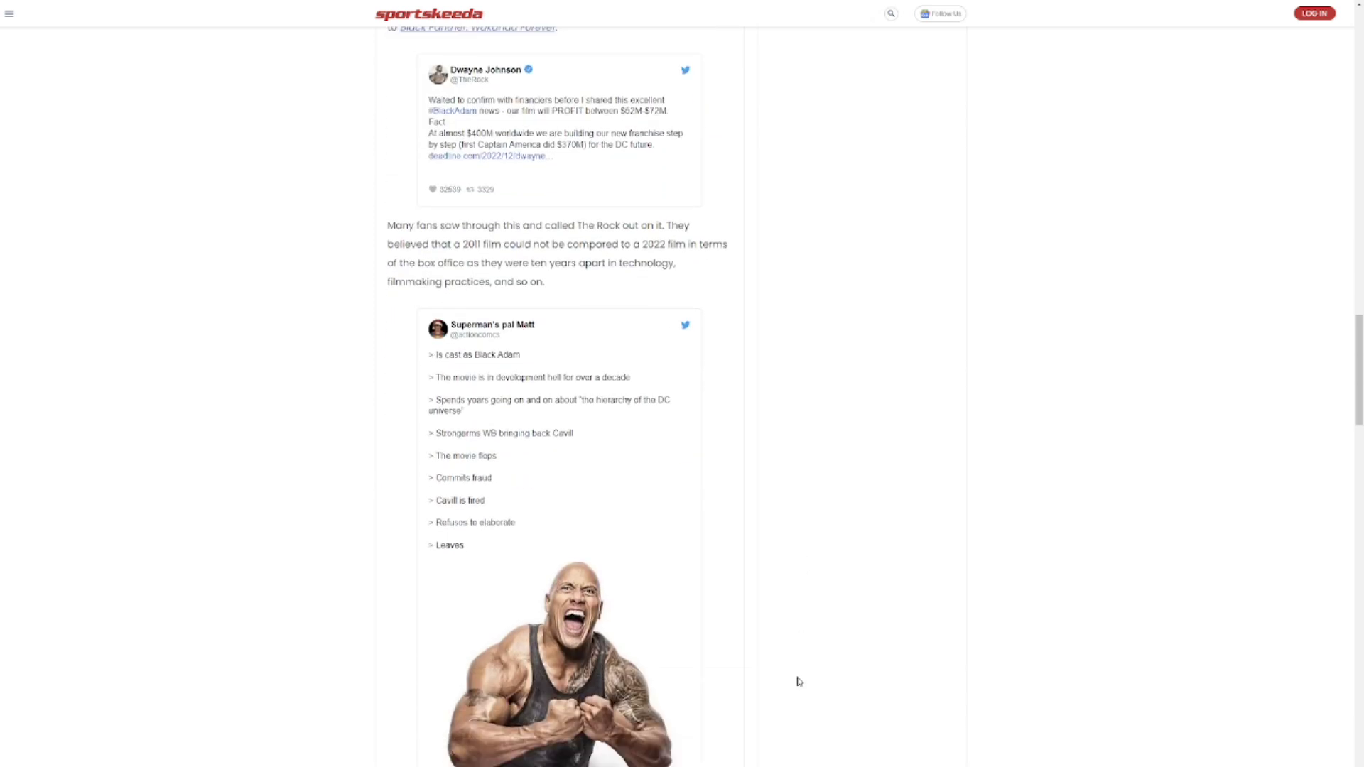